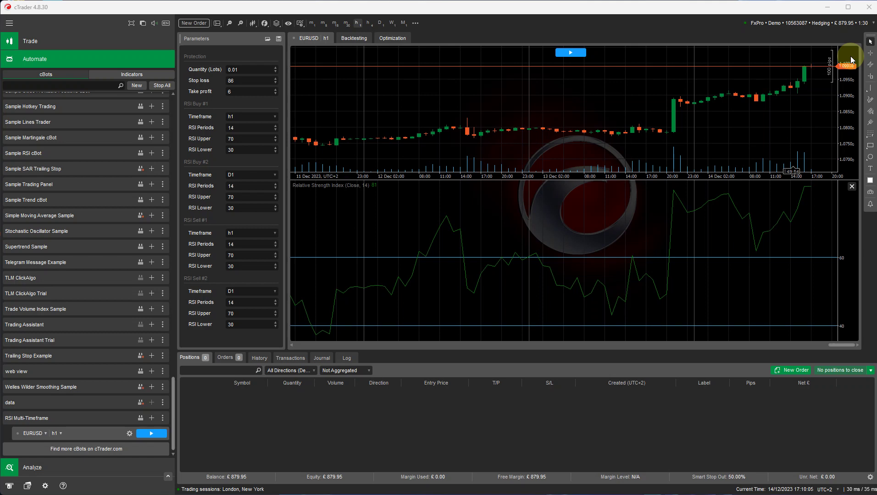
Look through the RSI Multi-Timeframe cBot's source code
click(45, 419)
scroll(440, 223, down, 20)
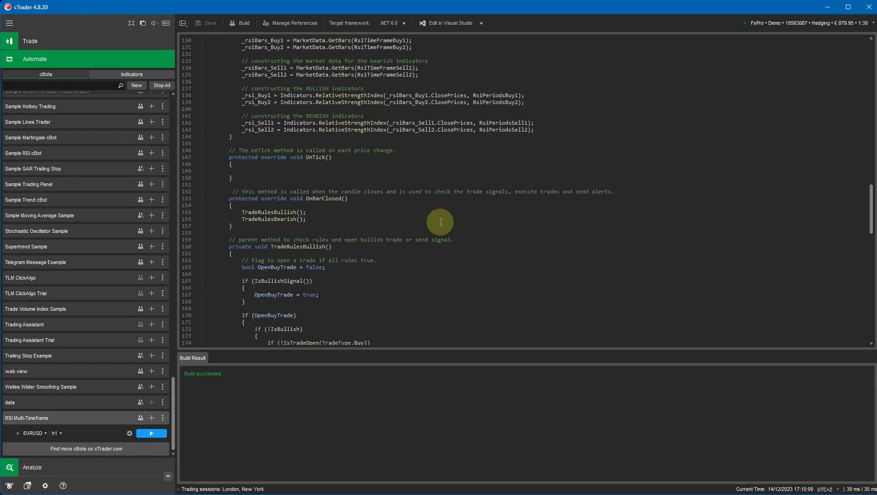
scroll(441, 223, up, 20)
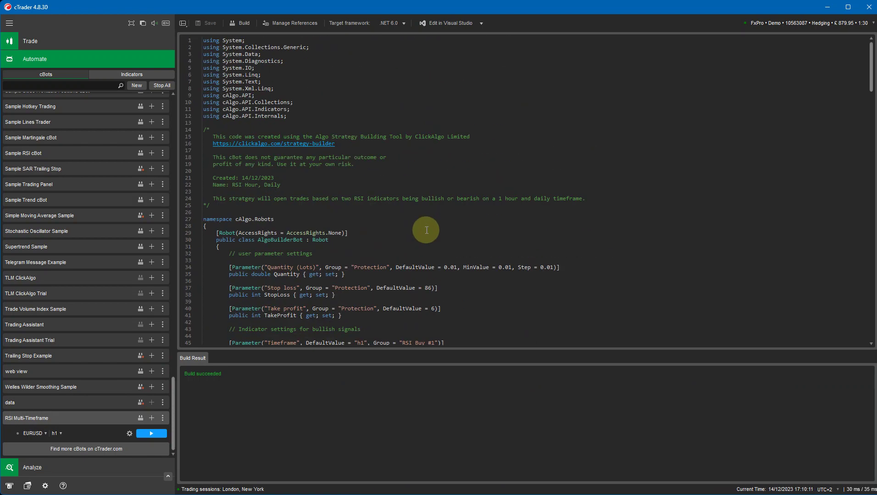
scroll(119, 382, up, 3)
scroll(119, 381, down, 3)
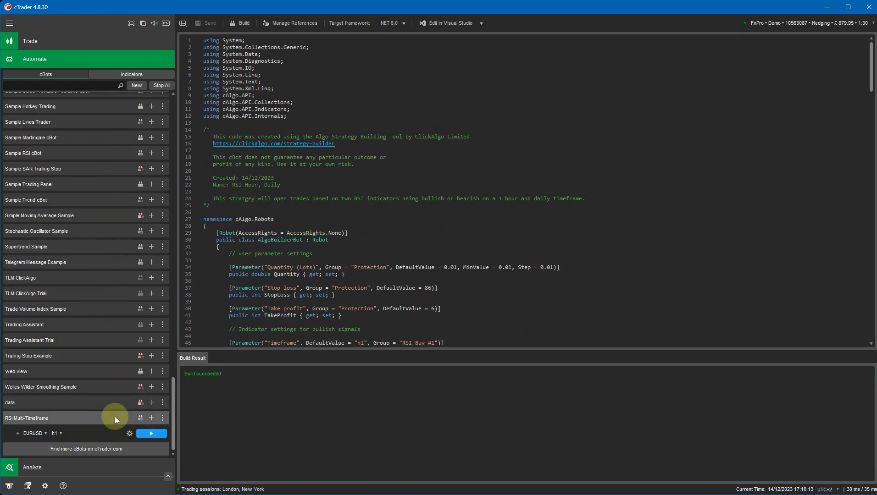
Switch the EURUSD h1 instance to optimization, spanning 14/12/2022 to 14/12/2023
click(92, 432)
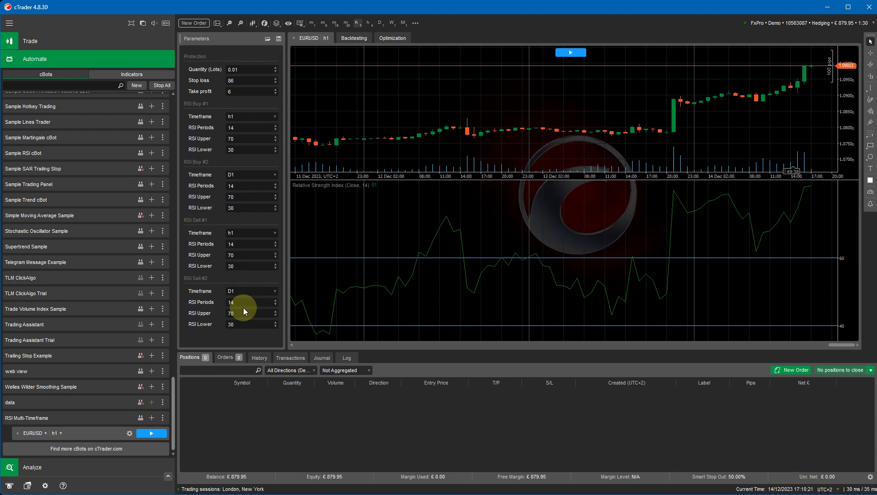
click(389, 39)
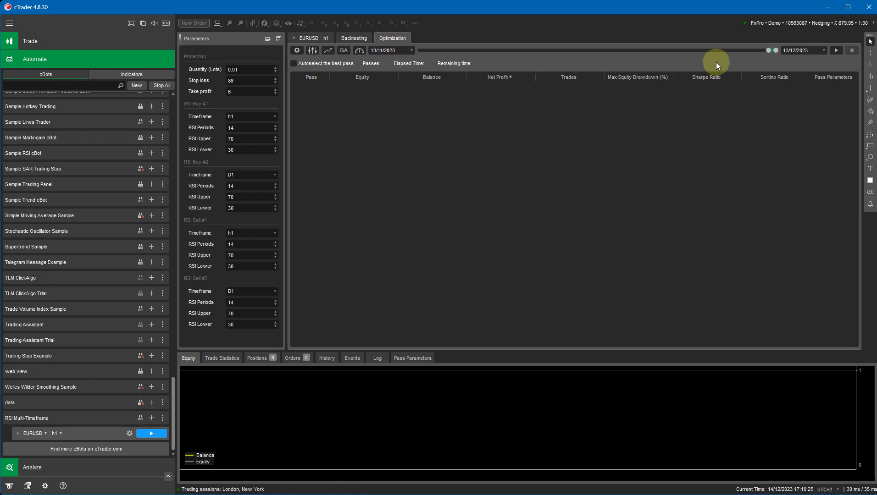
drag(775, 50, 743, 56)
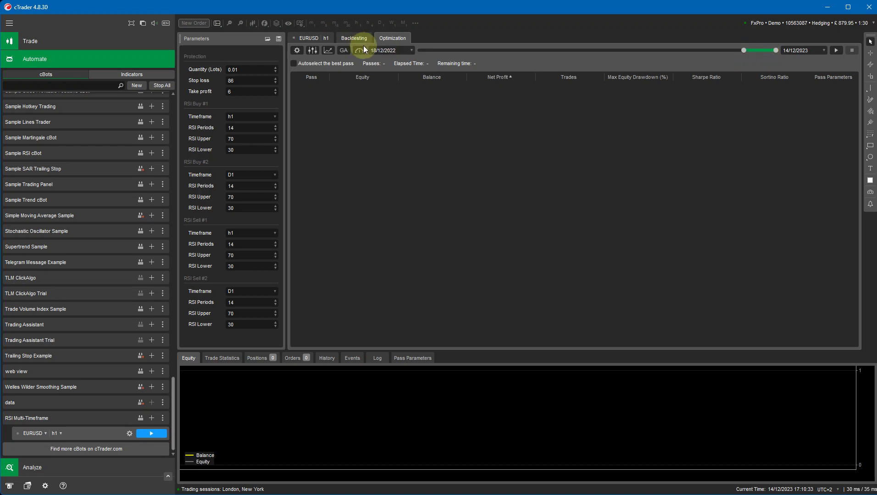
click(409, 51)
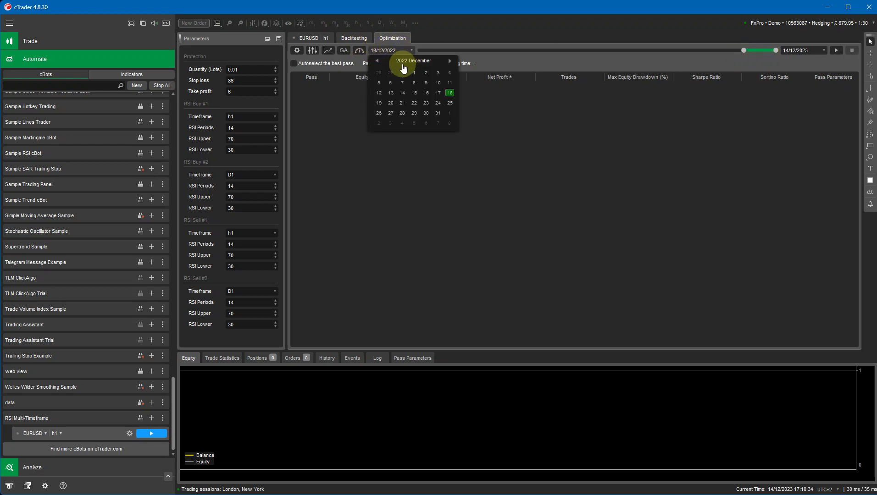
click(402, 93)
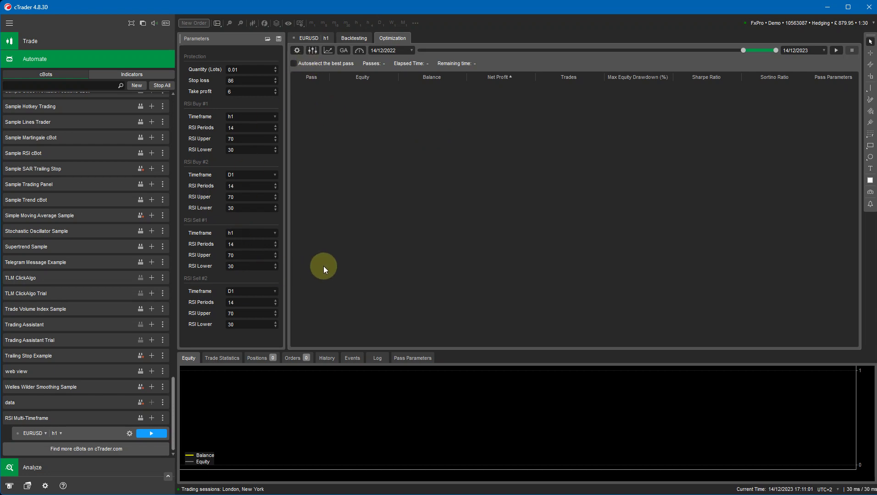
Set the optimization's starting capital to 1000 and fixed spread to the live 0.2 pips
click(297, 50)
click(390, 88)
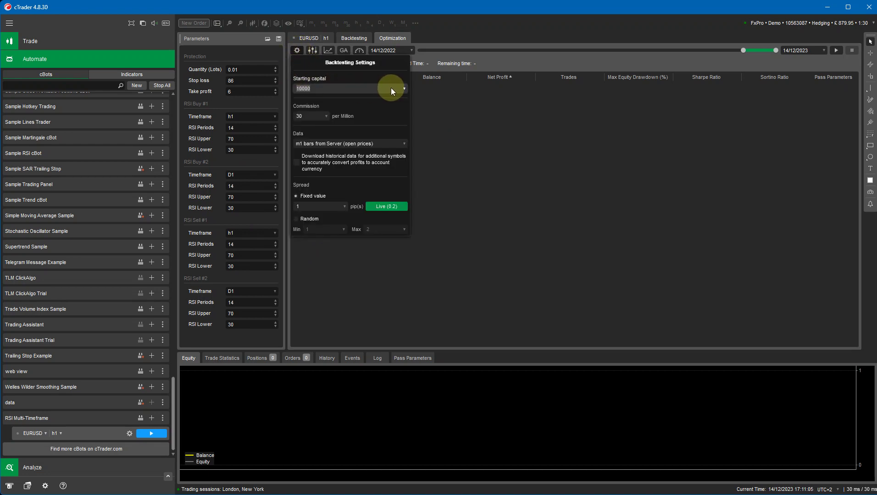
click(391, 88)
click(342, 97)
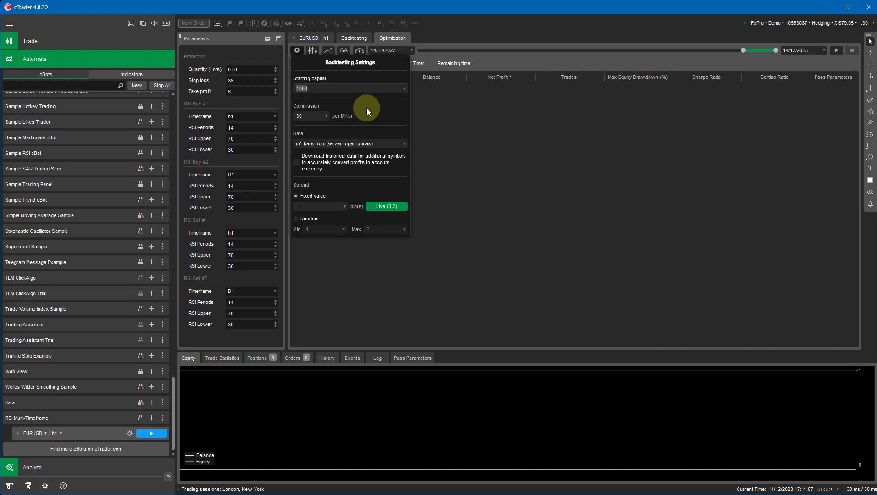
click(387, 206)
click(470, 161)
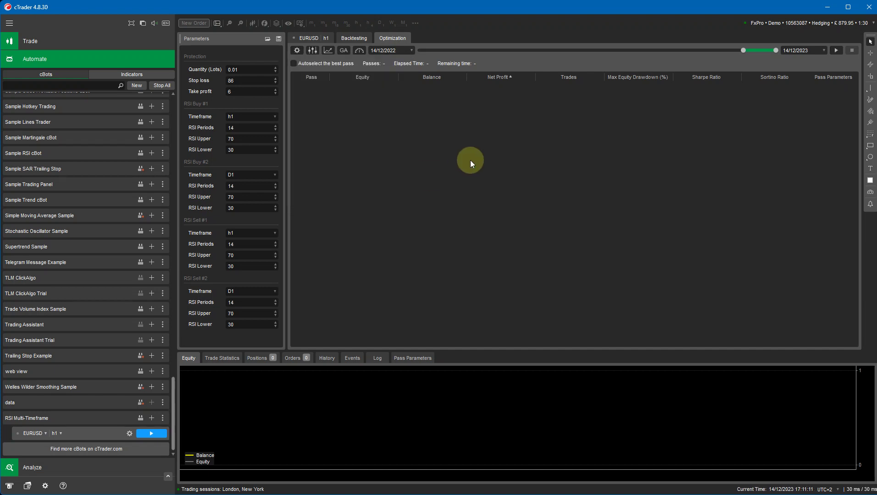
Set the Stop loss range to 50–100 and the Take profit maximum to 20
click(313, 50)
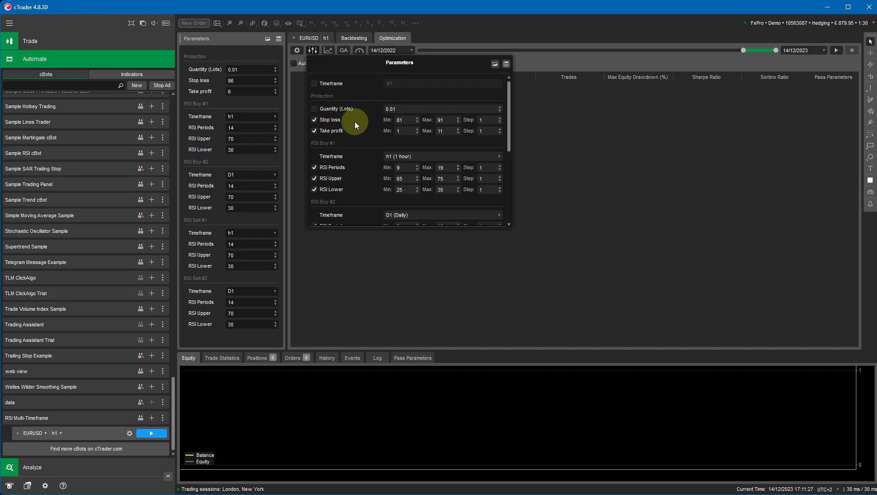
click(389, 122)
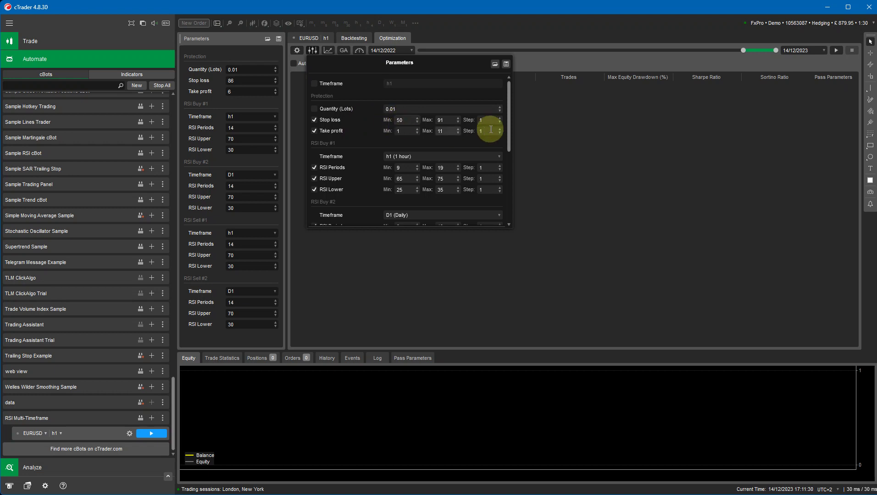
key(Tab)
text(100)
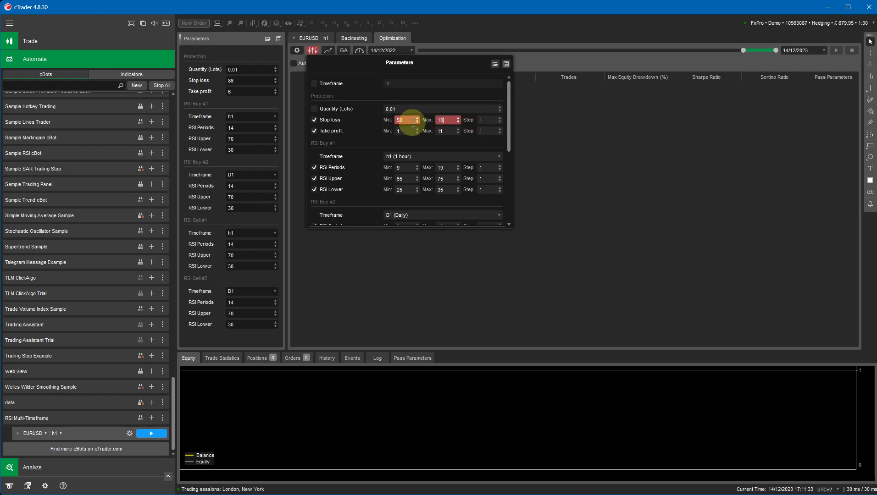
click(454, 131)
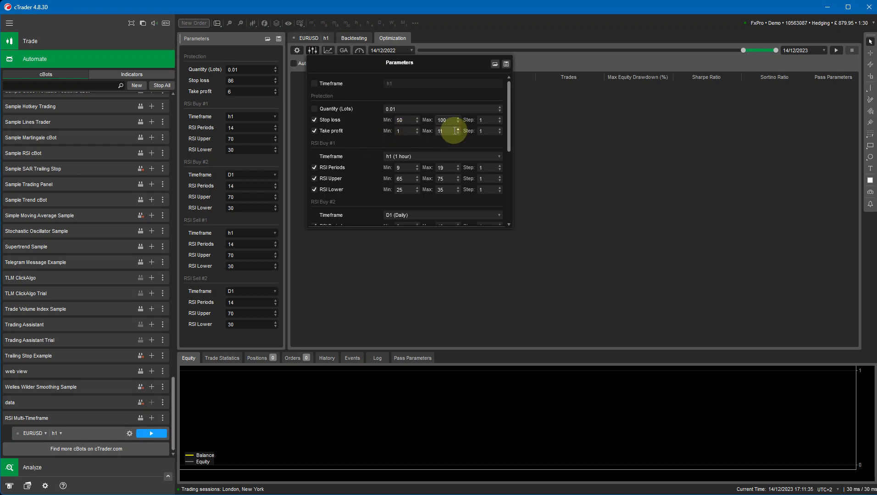
text(20)
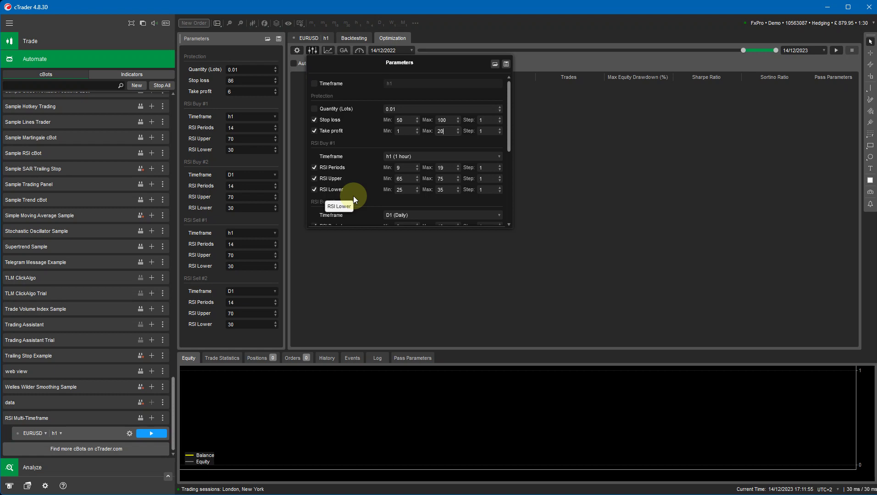
Review the RSI Periods, Upper and Lower ranges for the four RSI sets
drag(508, 129, 509, 153)
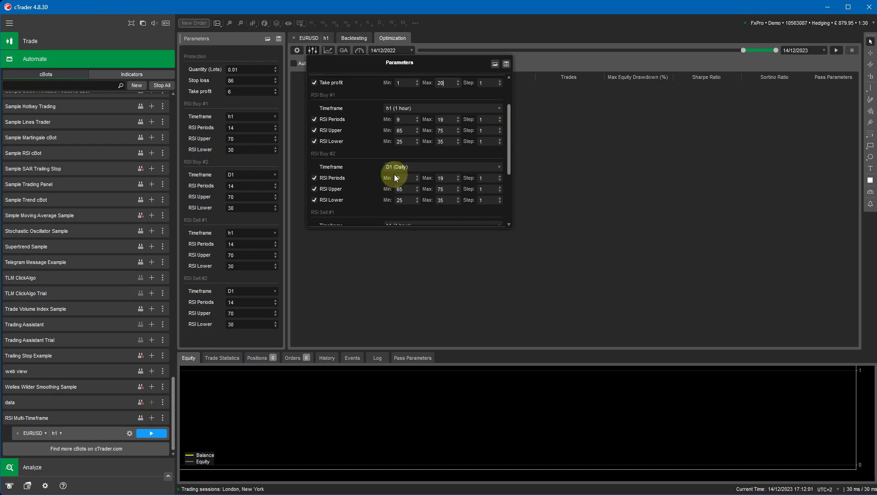
drag(509, 146, 504, 198)
click(549, 183)
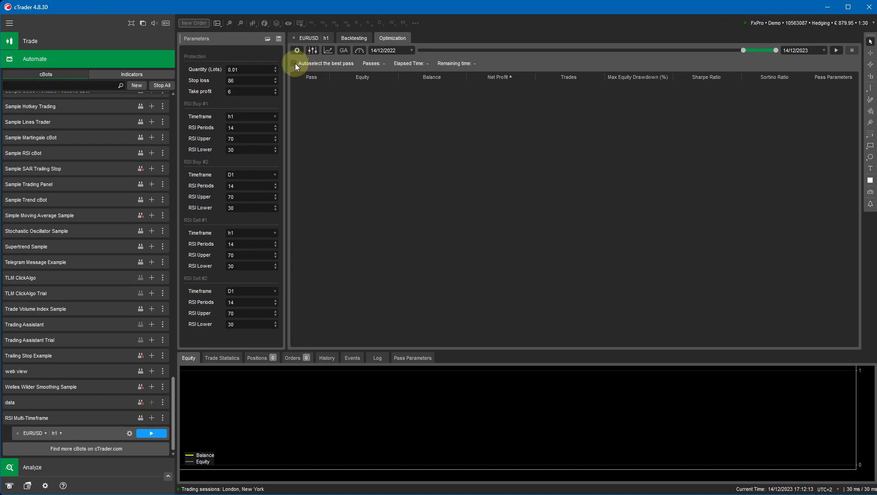
Start the optimization run, enlarge the equity chart and bring up the optimization criteria
click(836, 50)
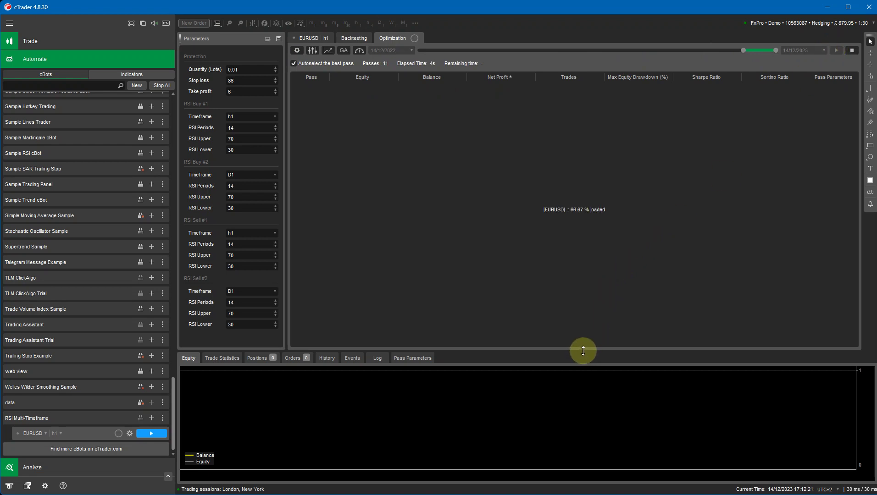
drag(583, 351, 582, 320)
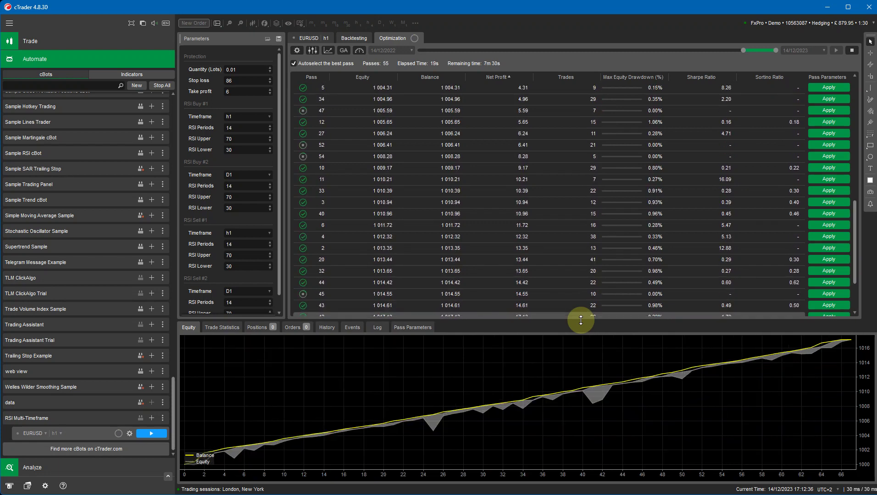
scroll(555, 238, down, 3)
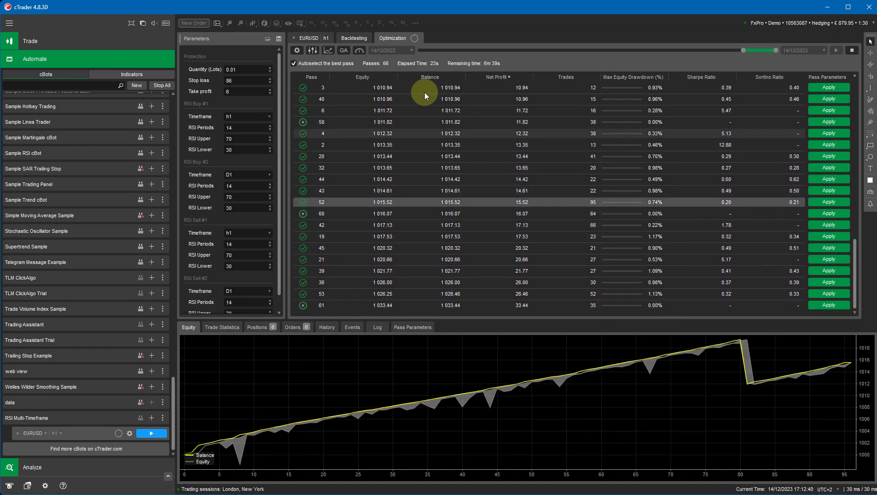
click(328, 51)
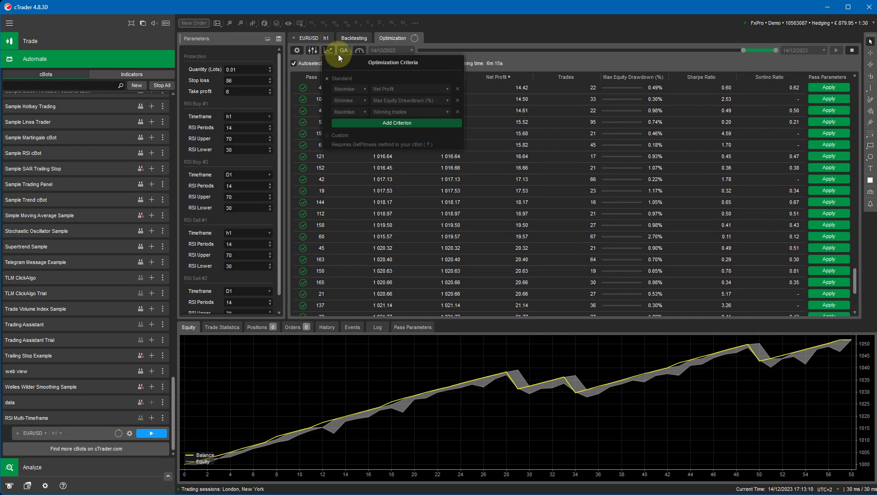
Dismiss the optimization criteria and let the run continue to 1905 passes
mouse_move(344, 51)
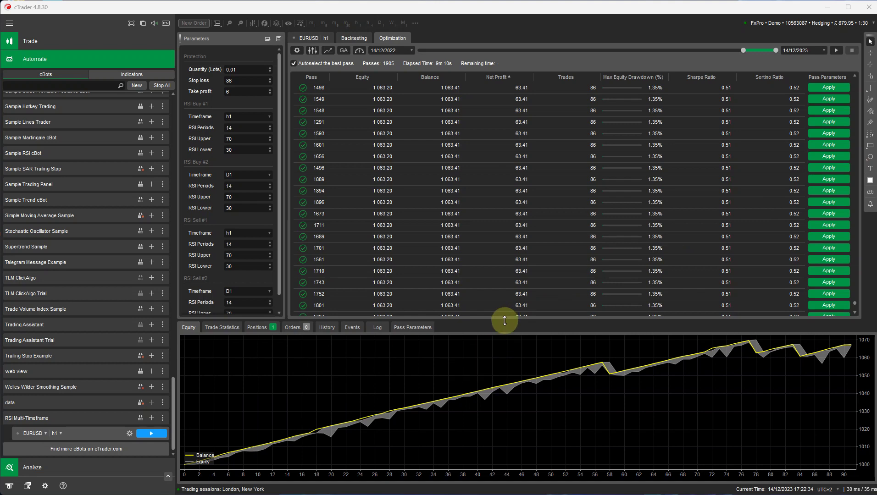
Show the best pass's trade statistics (67.21 net profit, 90 trades) beside the top passes
drag(505, 319, 504, 262)
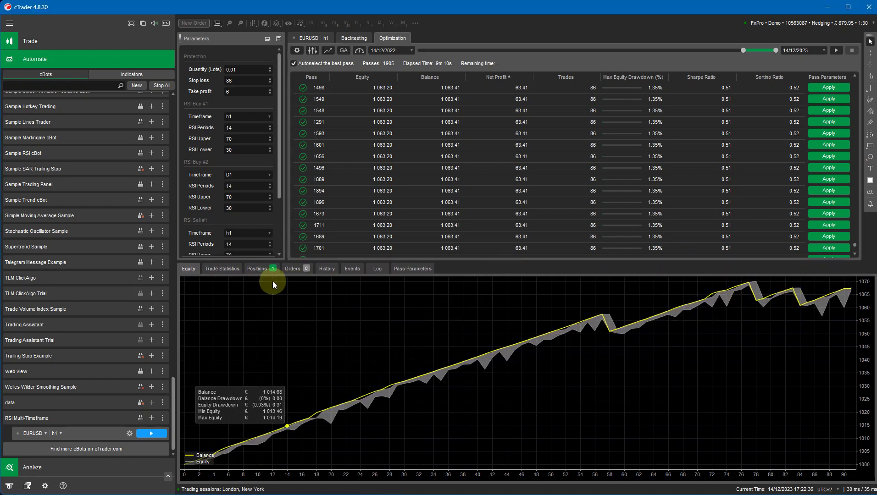
click(224, 269)
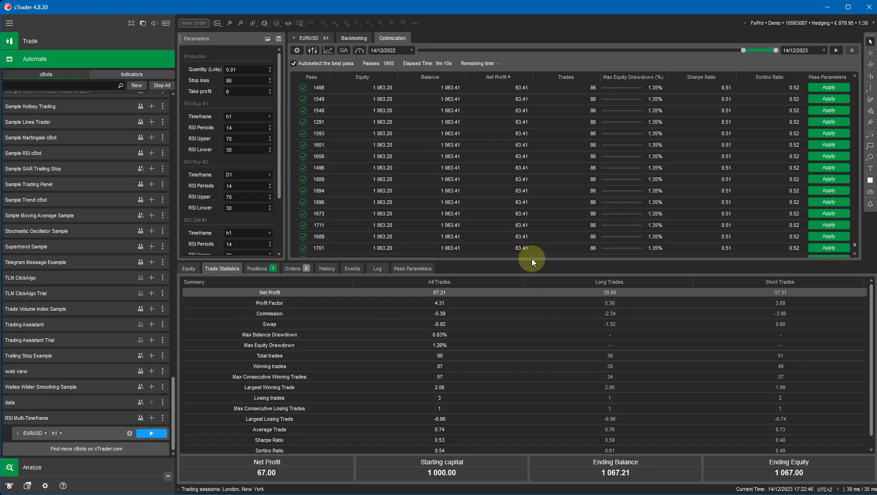
drag(529, 260, 521, 308)
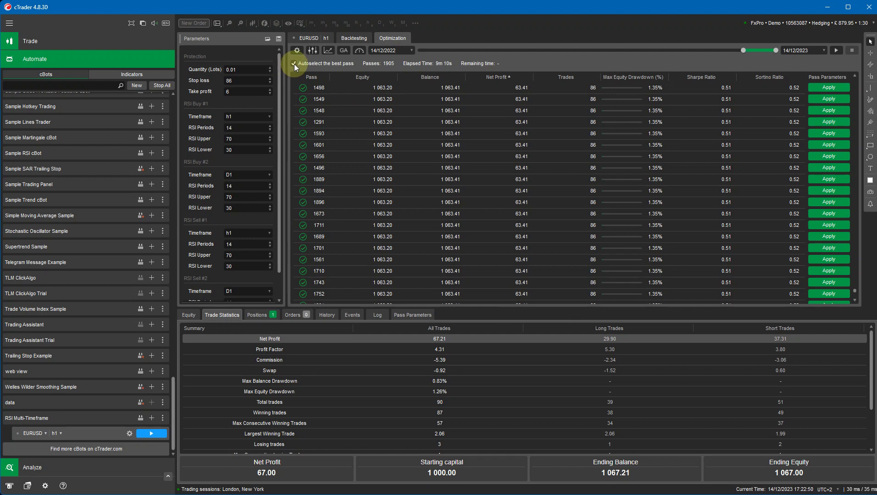
scroll(546, 164, down, 5)
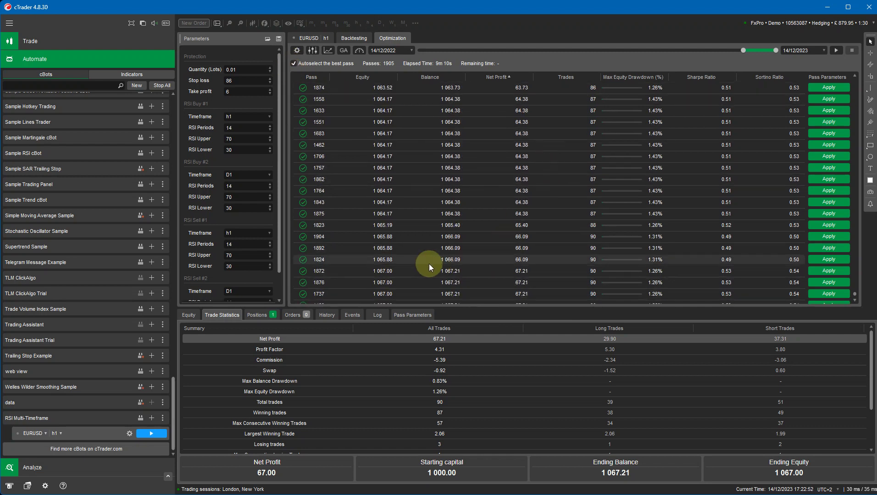
Enable autoselect of the best pass and apply pass 1400's parameters (stop loss 83, take profit 12)
click(294, 63)
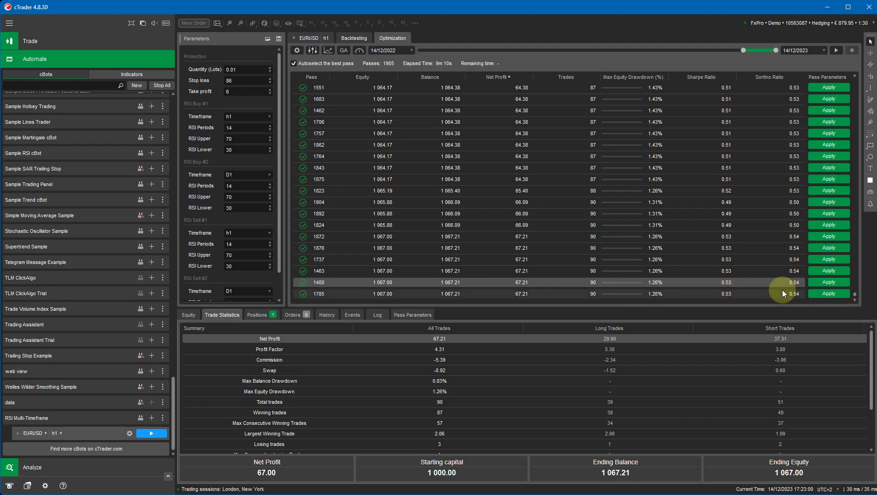
click(828, 283)
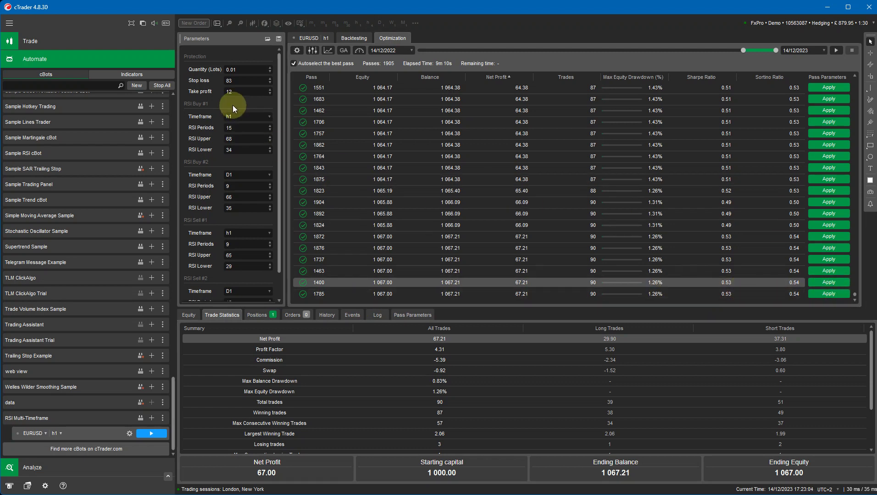
click(820, 274)
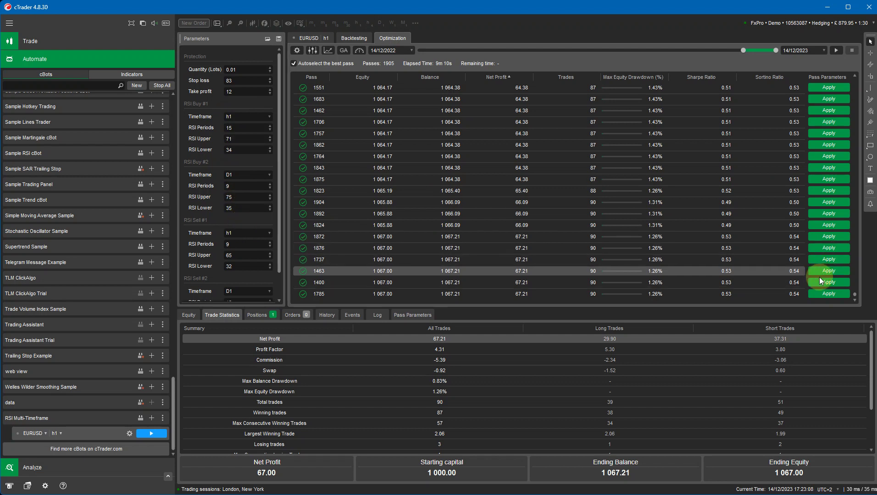
click(821, 282)
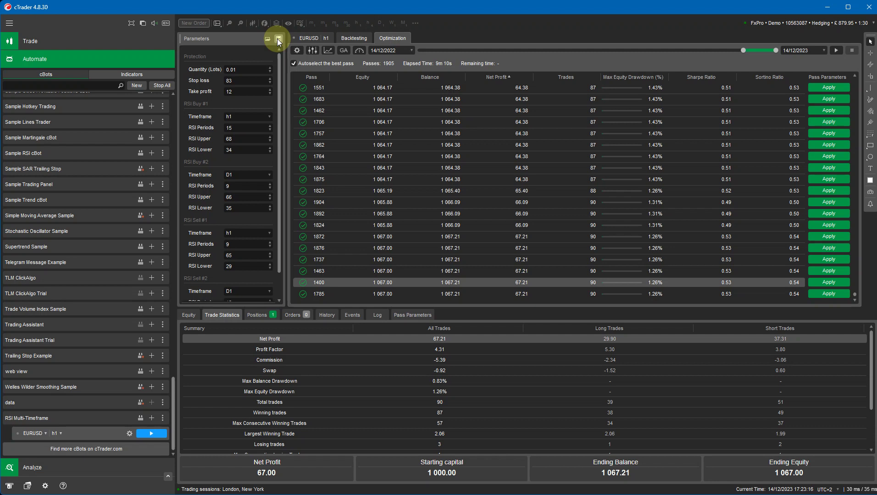
Compare passes 1463, 1824, 1823, 1875 and 1862, ending on pass 1862's trade statistics
click(190, 315)
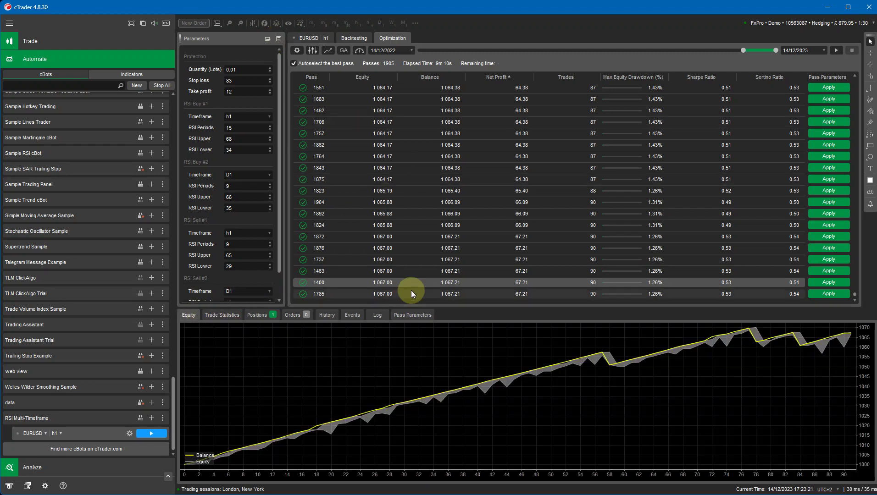
click(431, 270)
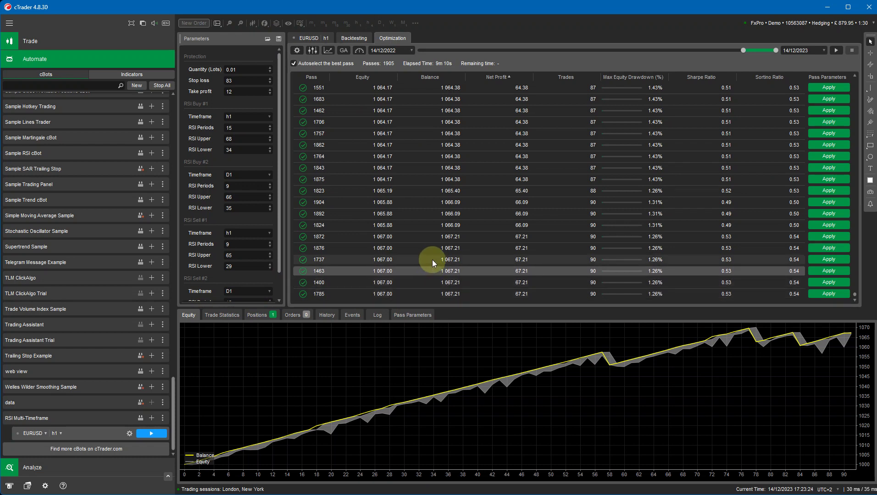
click(440, 226)
click(452, 190)
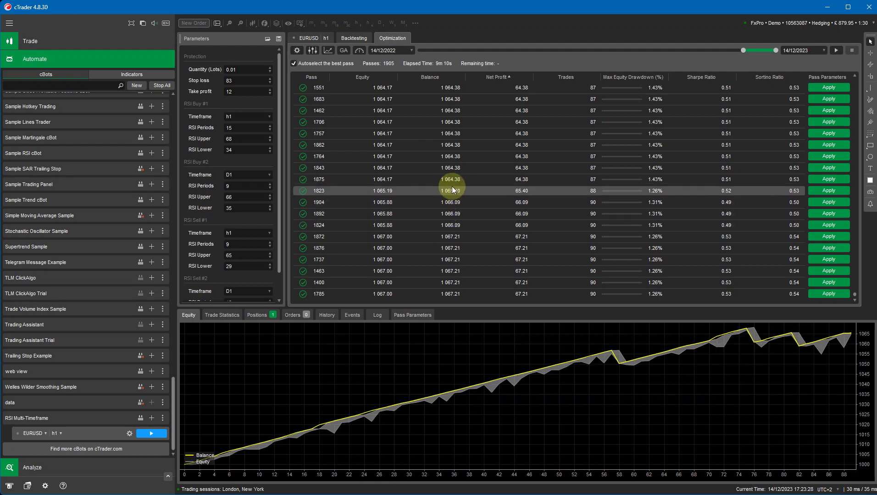
click(454, 179)
click(462, 146)
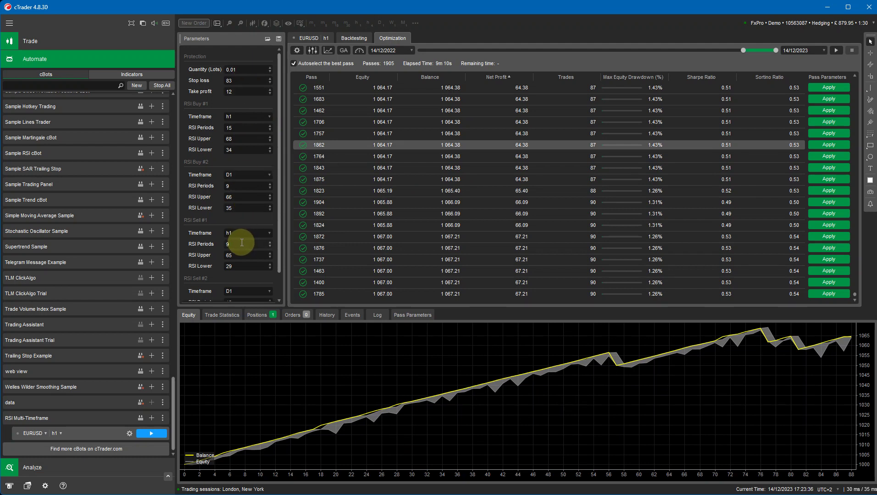
click(235, 315)
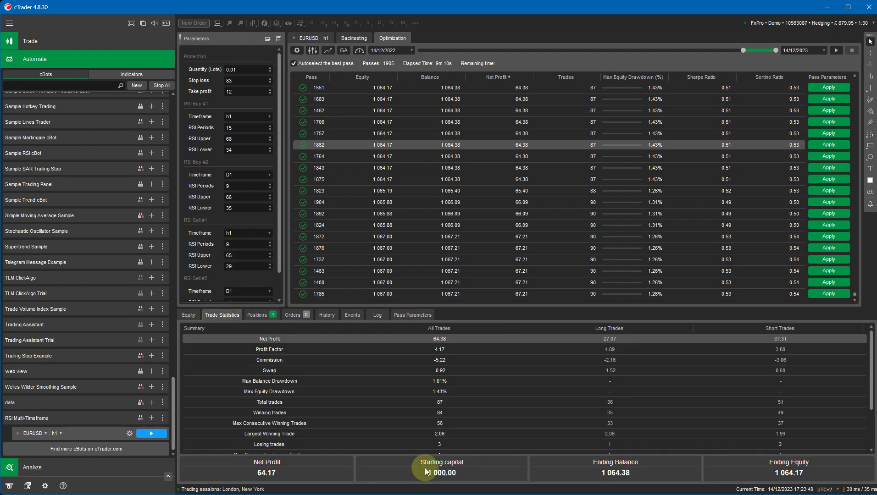